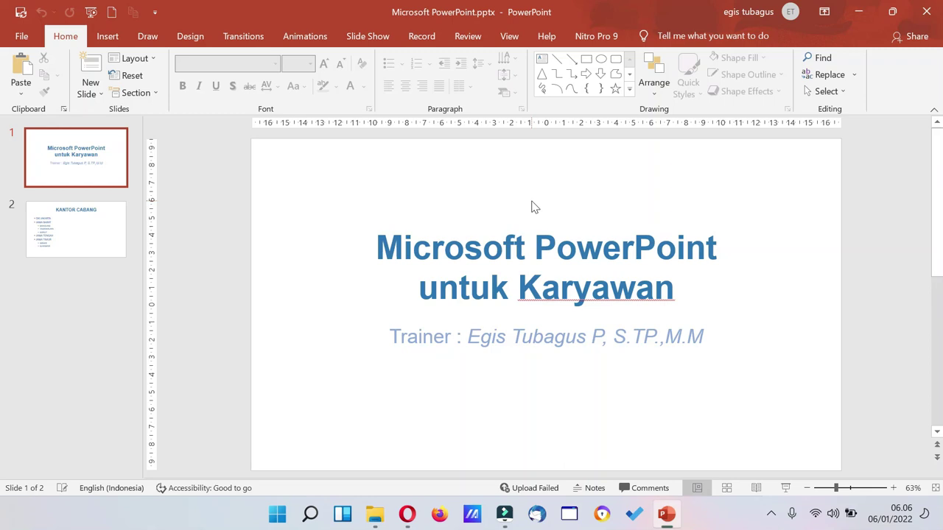
- Go to slide 2, KANTOR CABANG, to edit its branch-office list
{"action": "left_click", "coordinate": [59, 239]}
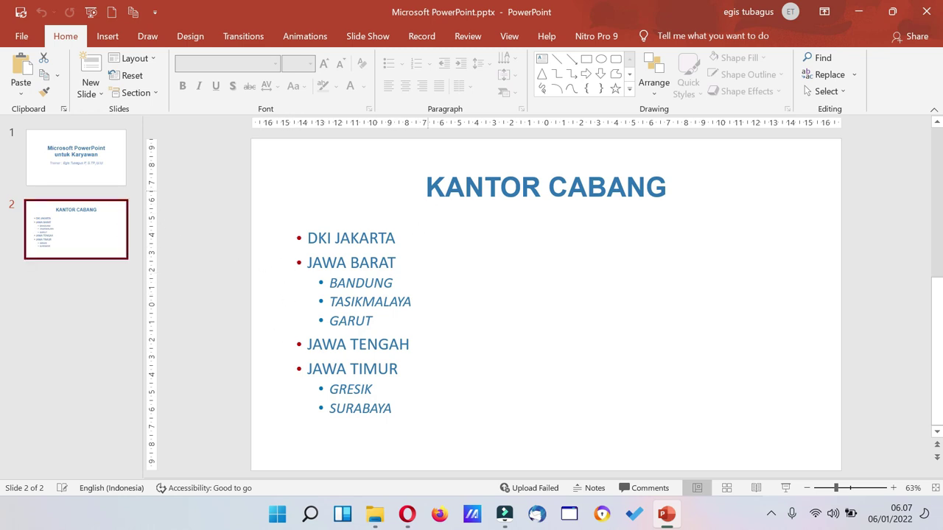
{"action": "left_click", "coordinate": [426, 189]}
{"action": "left_click_drag", "start_coordinate": [426, 189], "coordinate": [667, 193]}
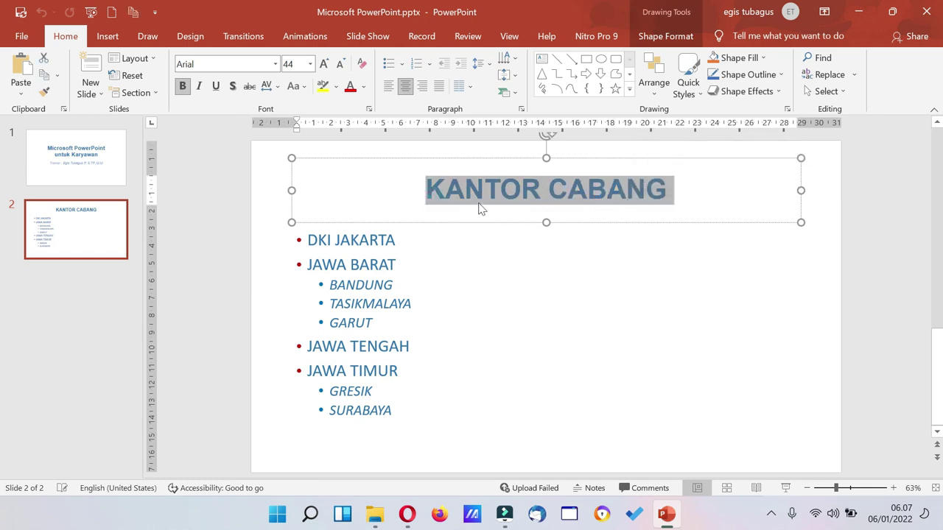
{"action": "double_click", "coordinate": [449, 198]}
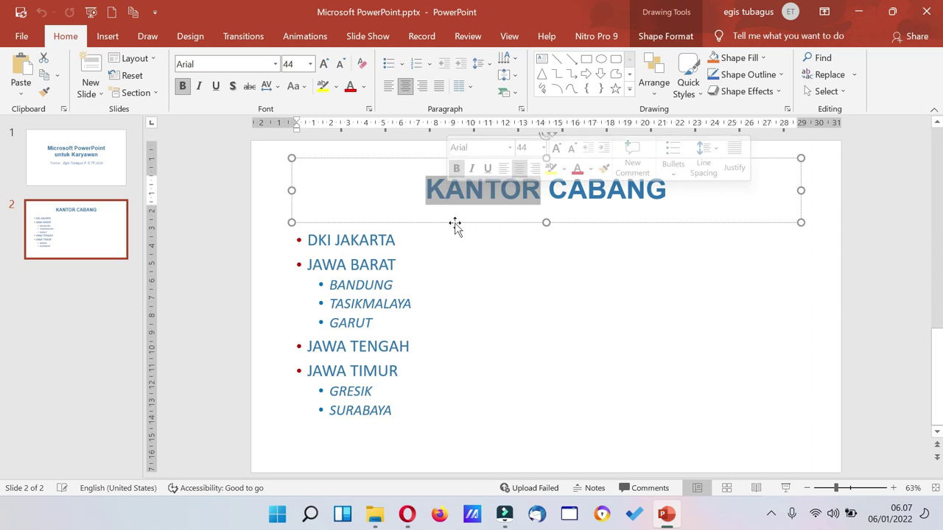
{"action": "left_click", "coordinate": [442, 253]}
{"action": "left_click", "coordinate": [390, 189]}
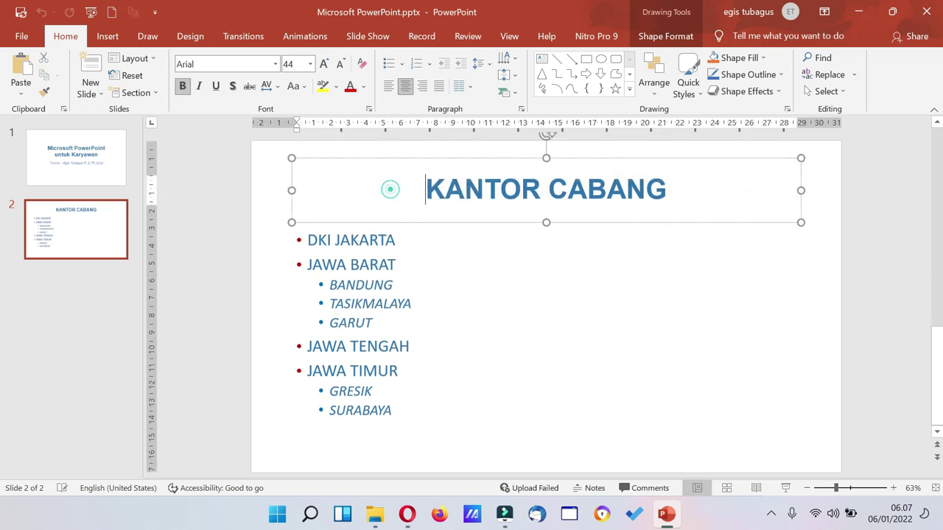
{"action": "left_click", "coordinate": [343, 159]}
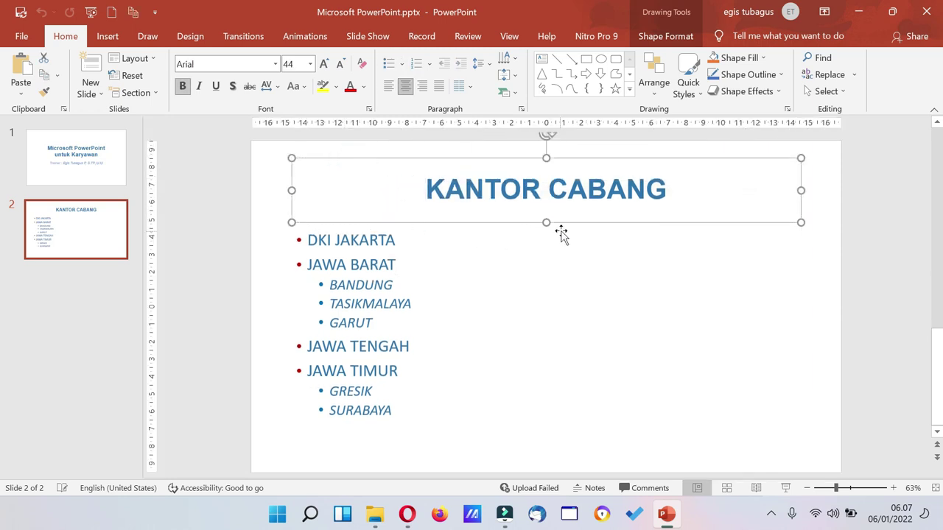
{"action": "left_click", "coordinate": [349, 88]}
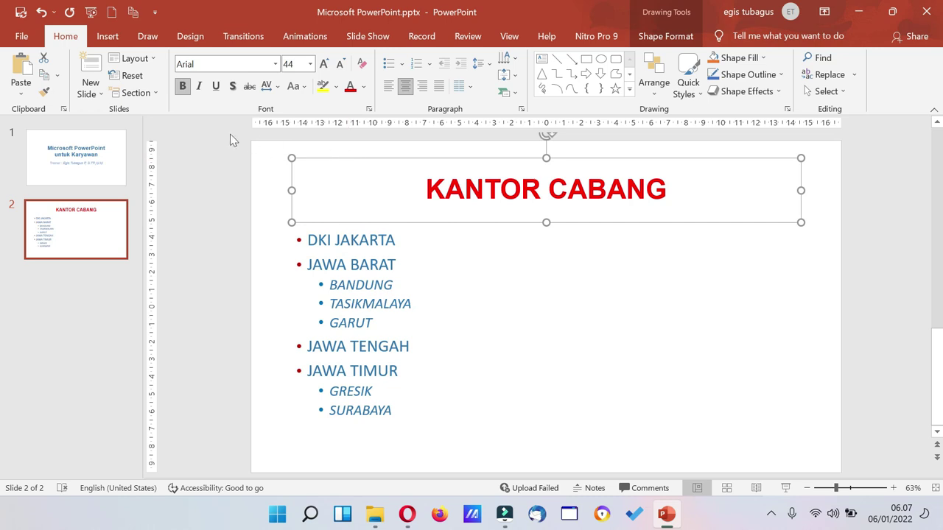
{"action": "left_click", "coordinate": [42, 12]}
{"action": "left_click", "coordinate": [429, 314]}
- Select the whole branch-office list box and bring up the Numbering style gallery
{"action": "left_click", "coordinate": [396, 263]}
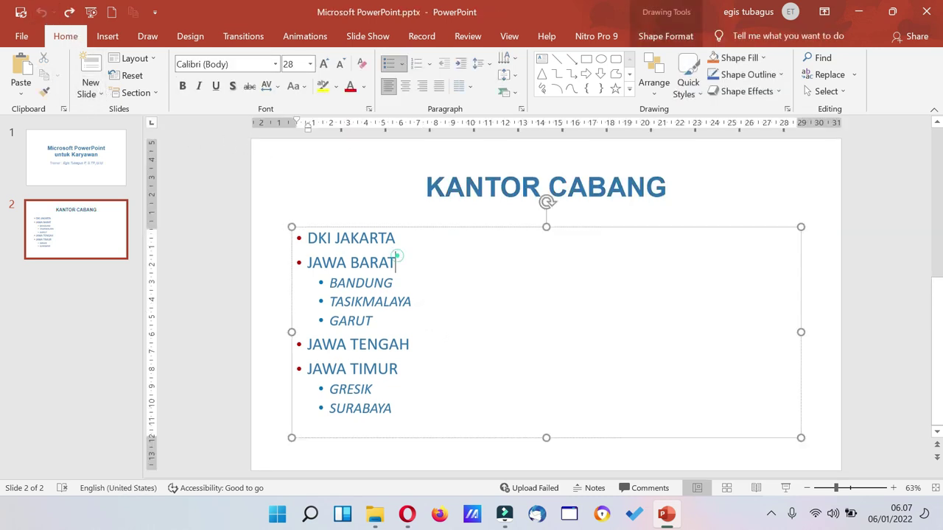
{"action": "left_click", "coordinate": [412, 228]}
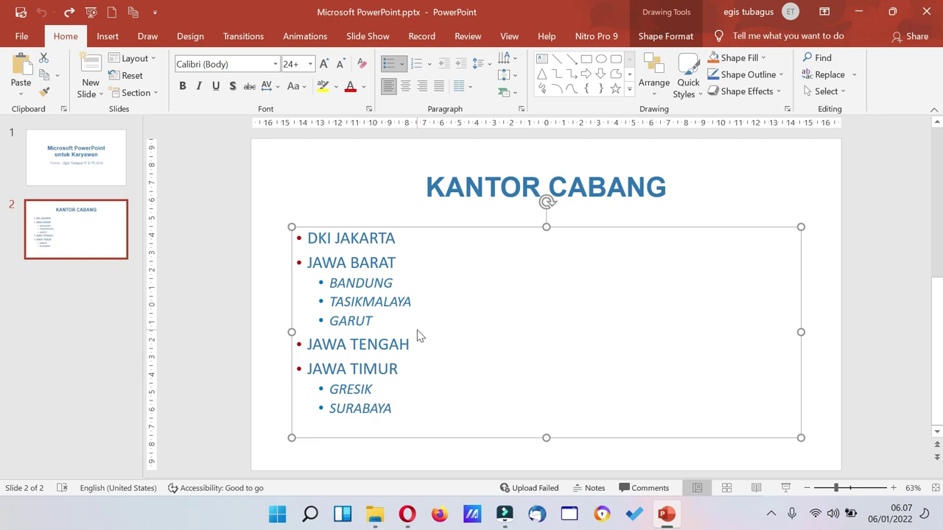
{"action": "left_click", "coordinate": [431, 66]}
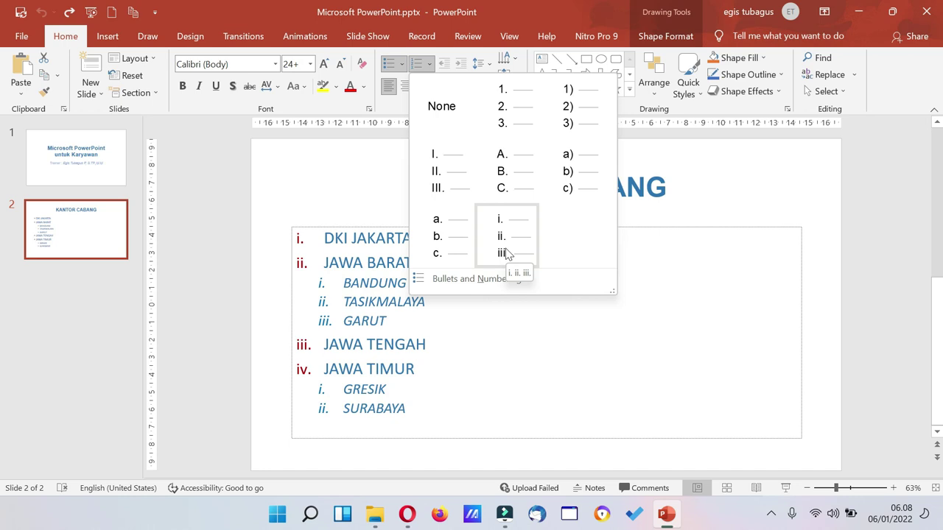
- Convert the branch-office list to a 1., 2., … numbered list, then show the Bullets gallery
{"action": "left_click", "coordinate": [402, 66]}
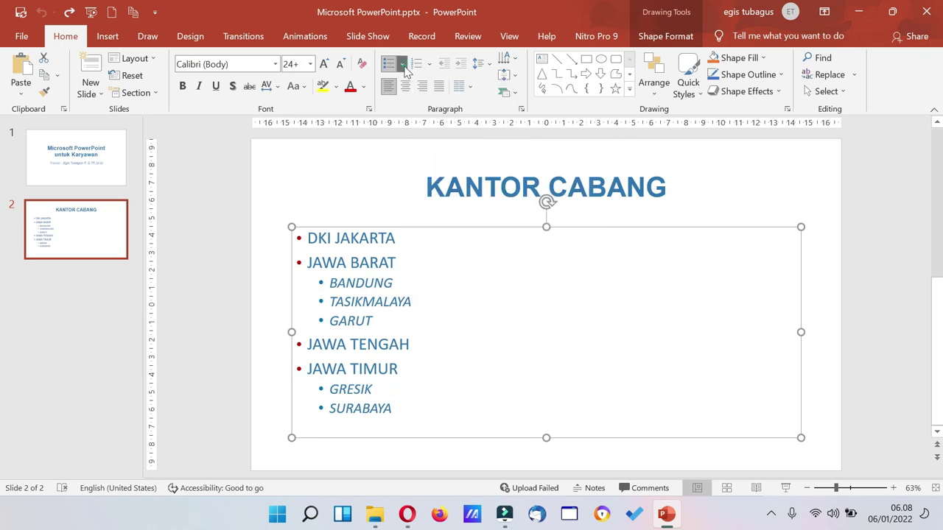
{"action": "left_click", "coordinate": [403, 66]}
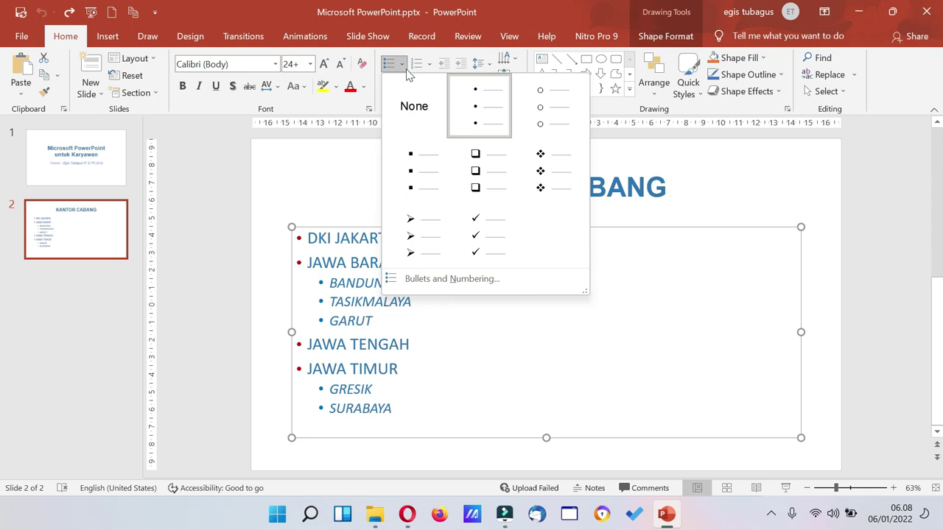
{"action": "left_click", "coordinate": [299, 175]}
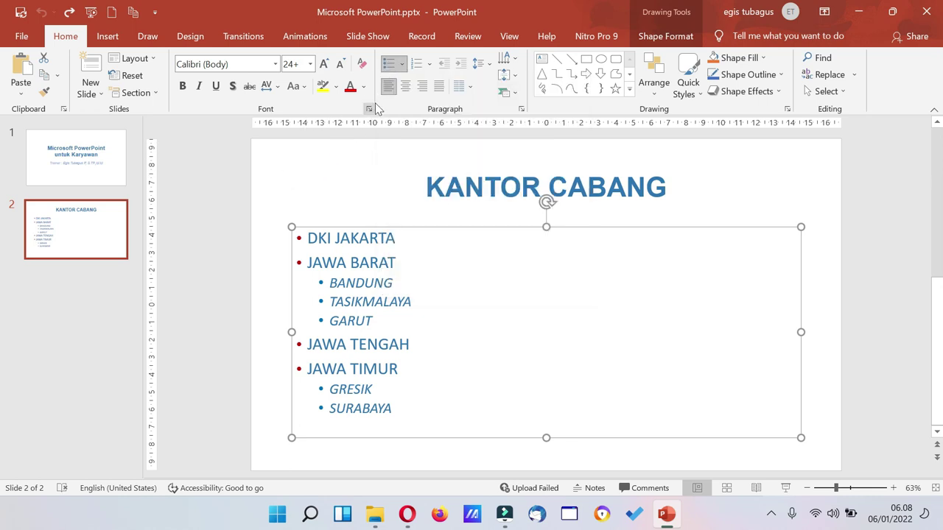
{"action": "left_click", "coordinate": [416, 63]}
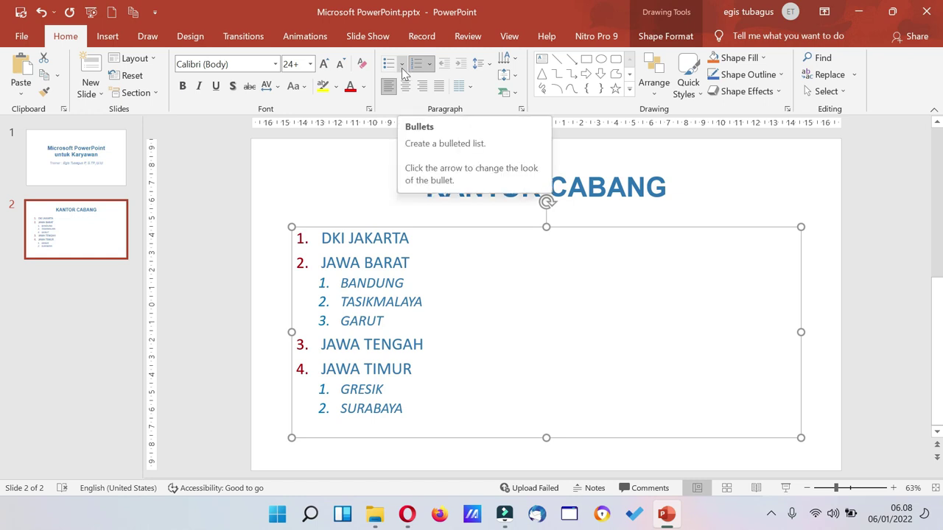
{"action": "left_click", "coordinate": [402, 65]}
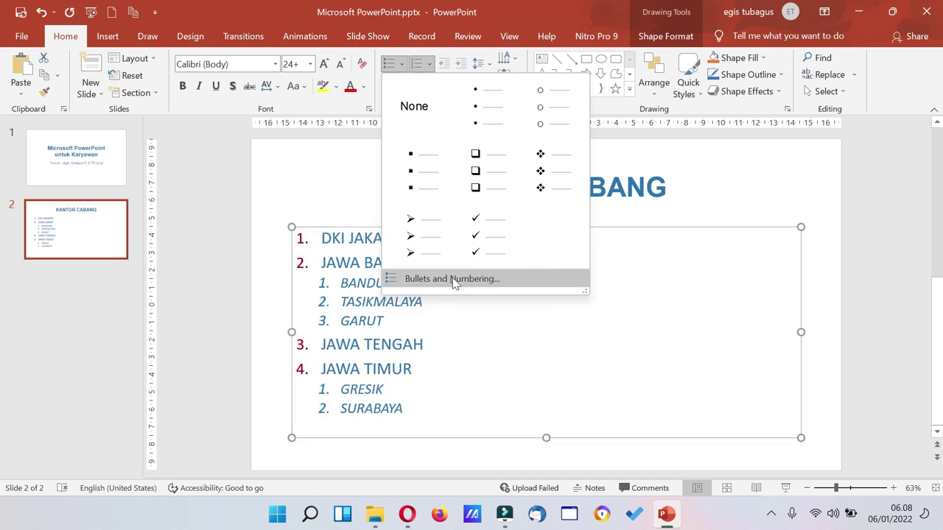
- In Bullets and Numbering, try the 1. 2. 3. numbering style starting at 3
{"action": "left_click", "coordinate": [455, 281]}
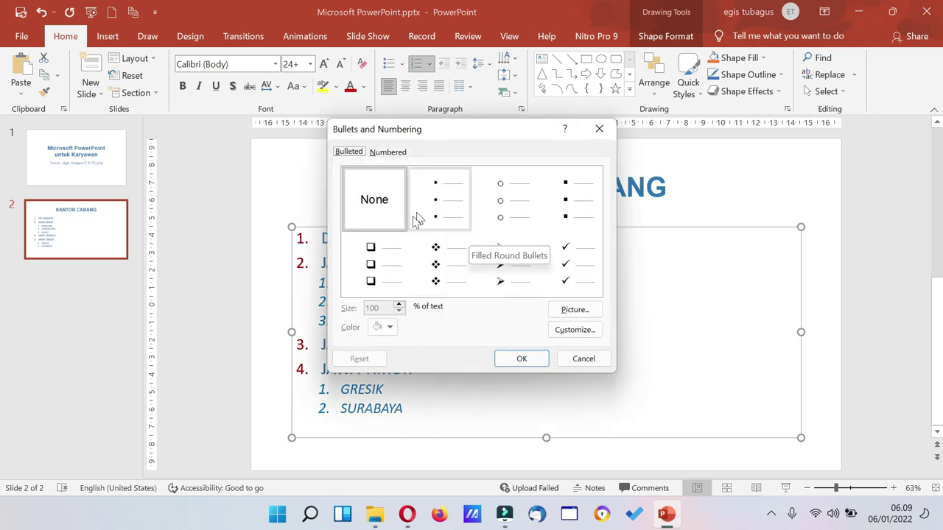
{"action": "mouse_move", "coordinate": [470, 135]}
{"action": "left_mouse_down"}
{"action": "mouse_move", "coordinate": [561, 117]}
{"action": "mouse_move", "coordinate": [599, 127]}
{"action": "left_mouse_up"}
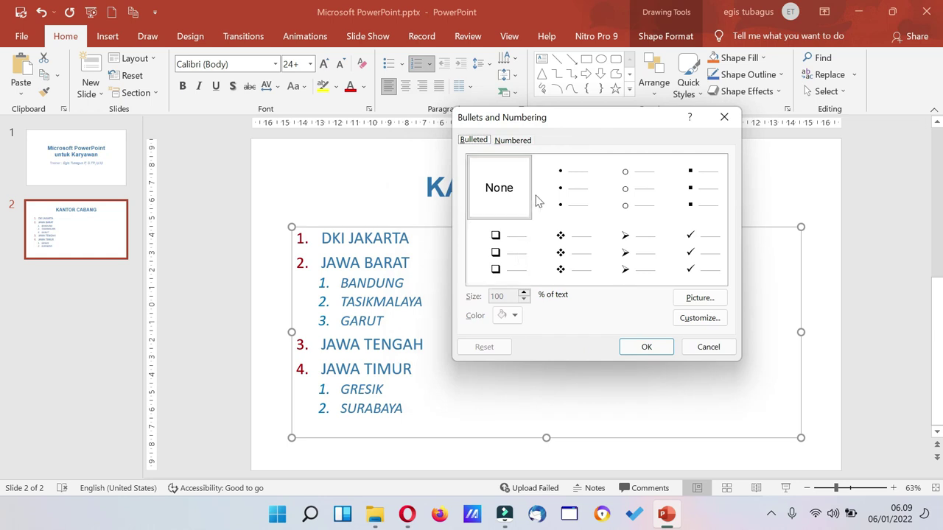
{"action": "left_click", "coordinate": [511, 140]}
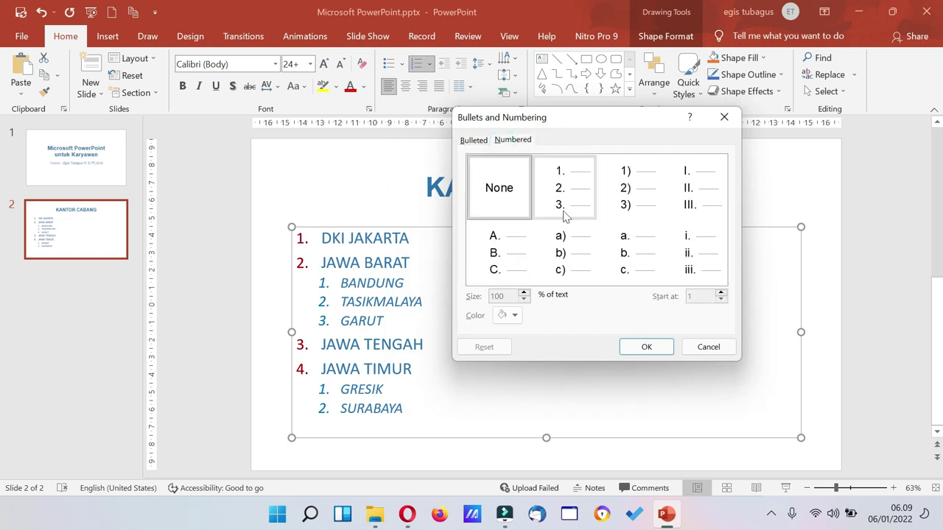
{"action": "left_click", "coordinate": [578, 193]}
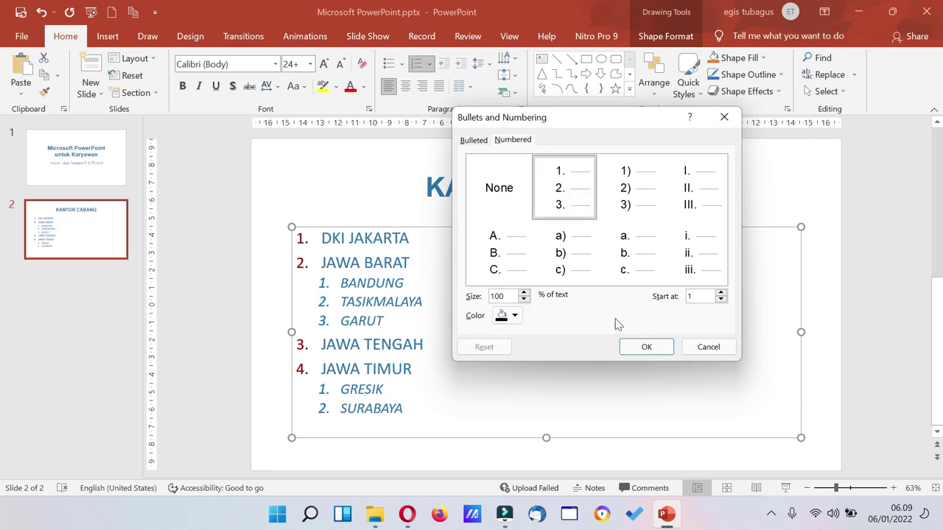
{"action": "left_click", "coordinate": [720, 293]}
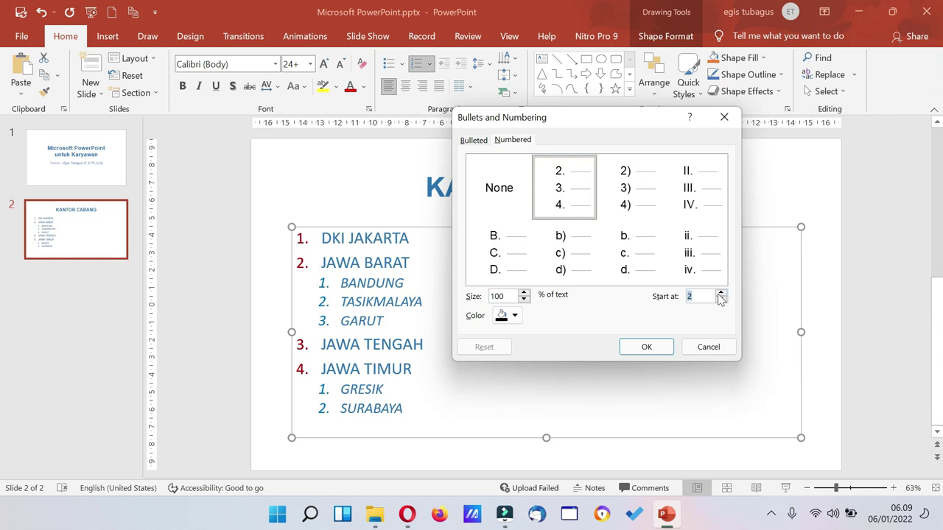
{"action": "left_click", "coordinate": [720, 293]}
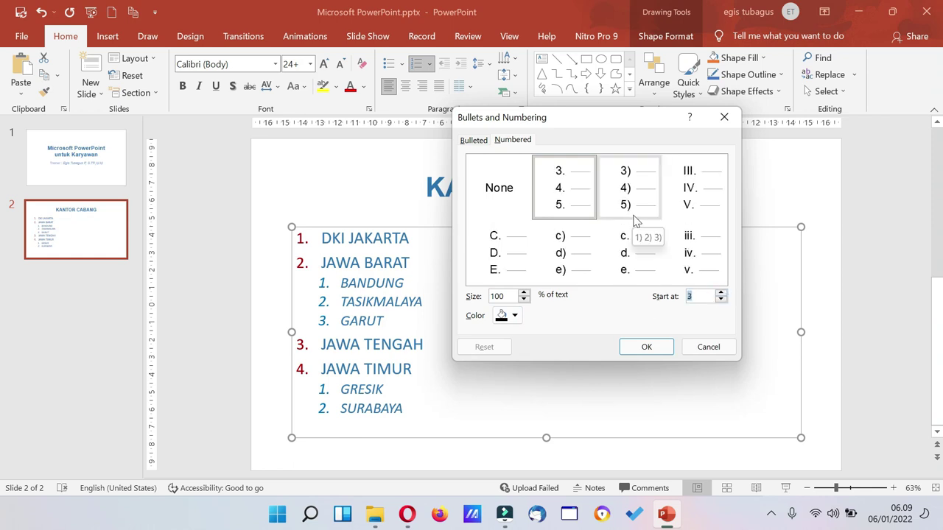
{"action": "left_click", "coordinate": [471, 140]}
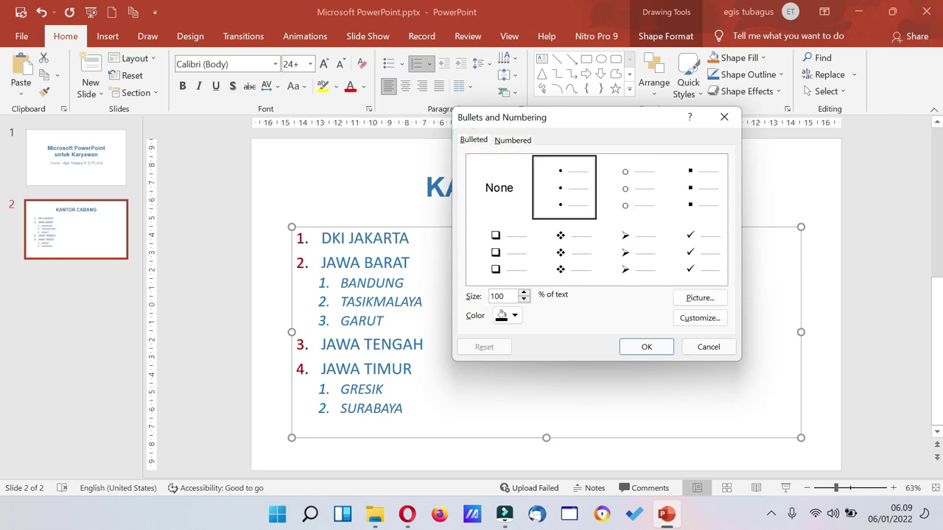
- Set the bullets to 90% of text size in Dark Red
{"action": "left_click", "coordinate": [524, 300]}
{"action": "left_click", "coordinate": [524, 300]}
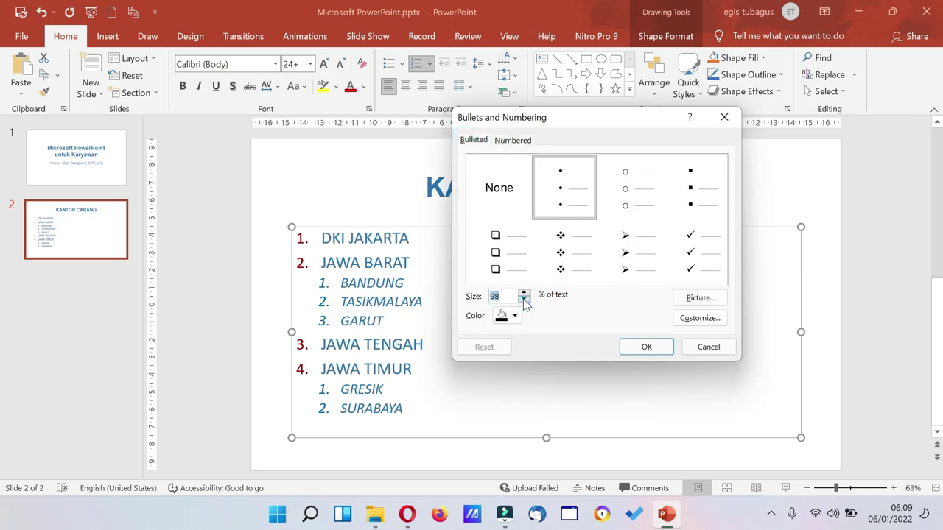
{"action": "left_click", "coordinate": [524, 300]}
{"action": "left_click", "coordinate": [524, 299]}
{"action": "left_click", "coordinate": [524, 300]}
{"action": "left_click", "coordinate": [524, 300]}
{"action": "left_click", "coordinate": [524, 300]}
{"action": "left_click", "coordinate": [524, 300]}
{"action": "left_click", "coordinate": [524, 300]}
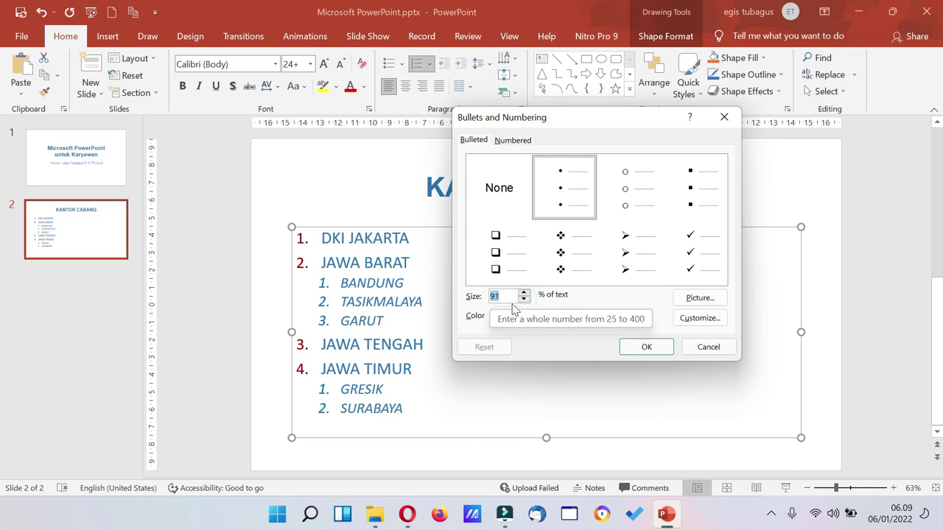
{"action": "type", "text": "90"}
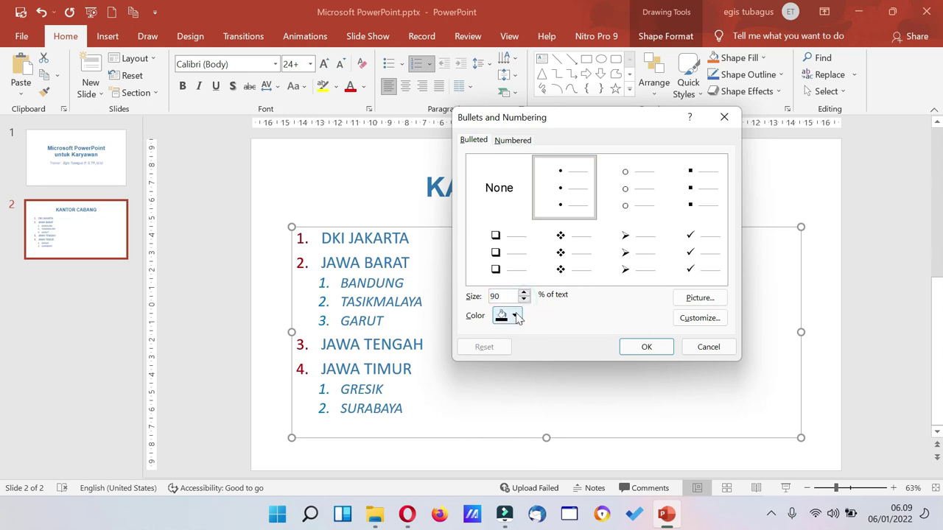
{"action": "left_click", "coordinate": [513, 315]}
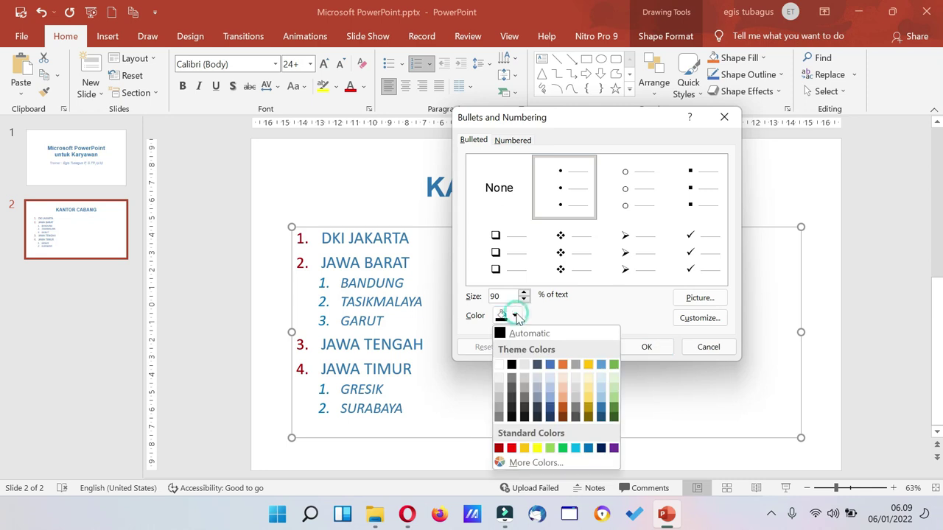
{"action": "left_click", "coordinate": [550, 410]}
{"action": "left_click", "coordinate": [515, 317]}
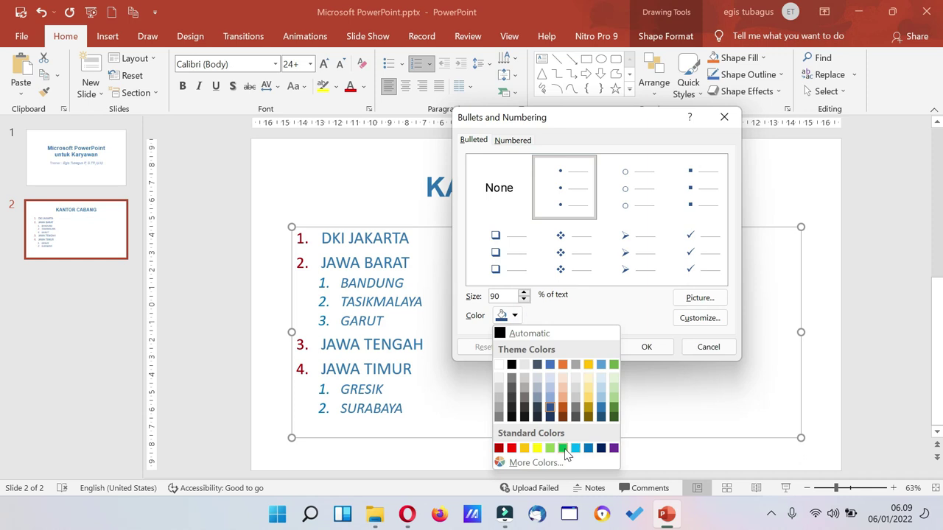
{"action": "left_click", "coordinate": [499, 449]}
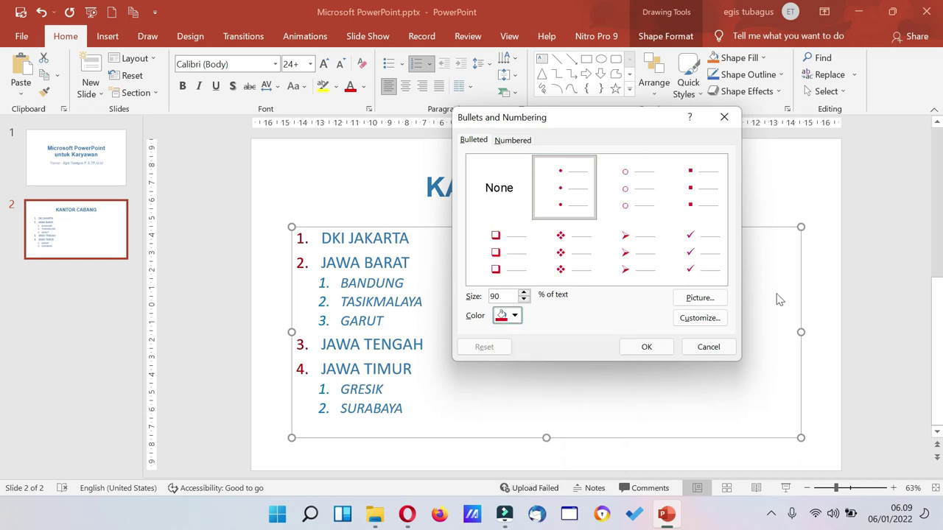
- Use the Wingdings pointing-hand symbol as the red bullet for every list item
{"action": "left_click", "coordinate": [710, 318]}
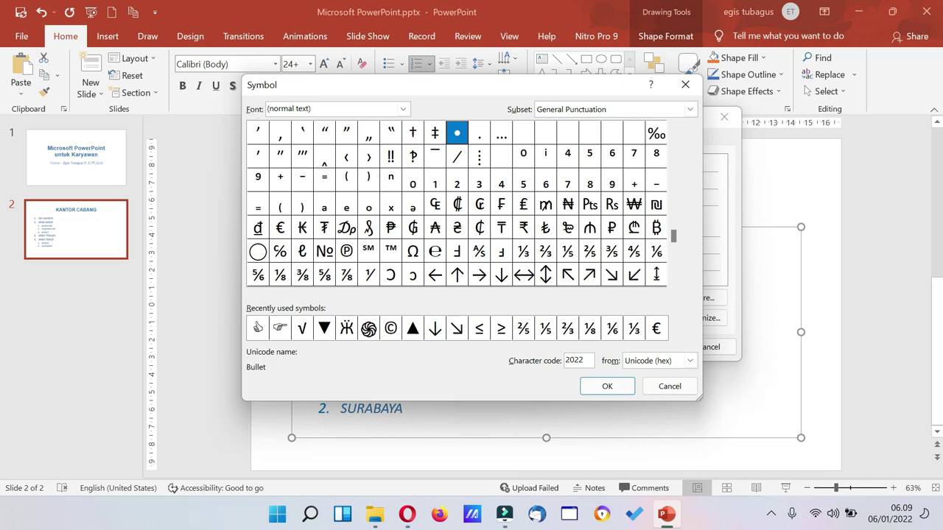
{"action": "left_click", "coordinate": [403, 109]}
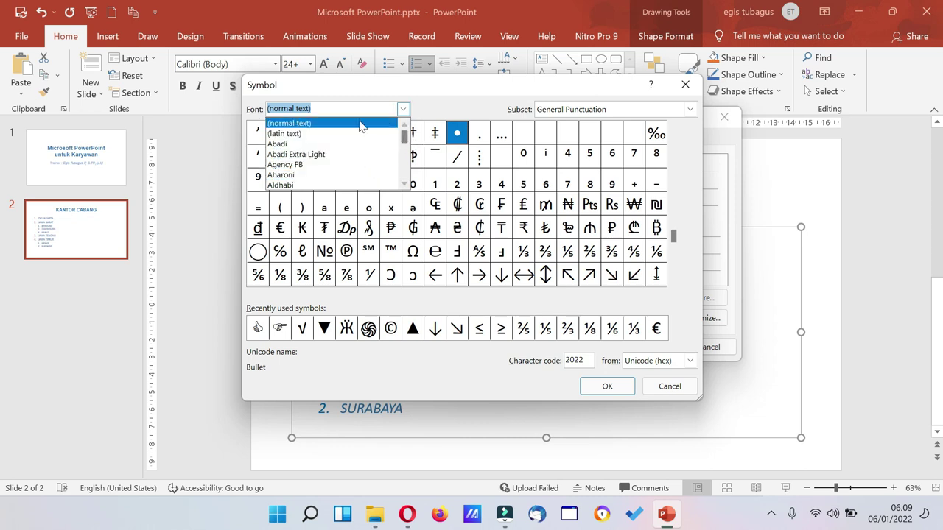
{"action": "type", "text": "WIN"}
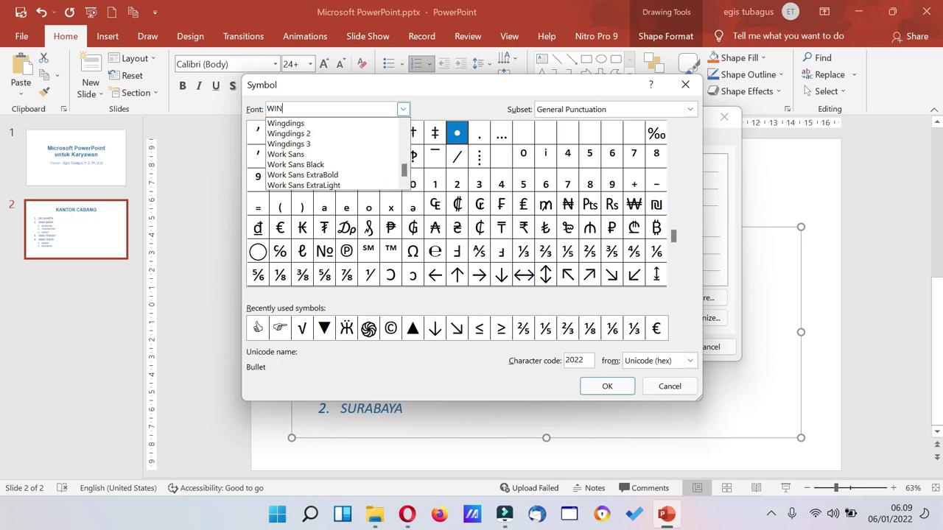
{"action": "left_click", "coordinate": [333, 123]}
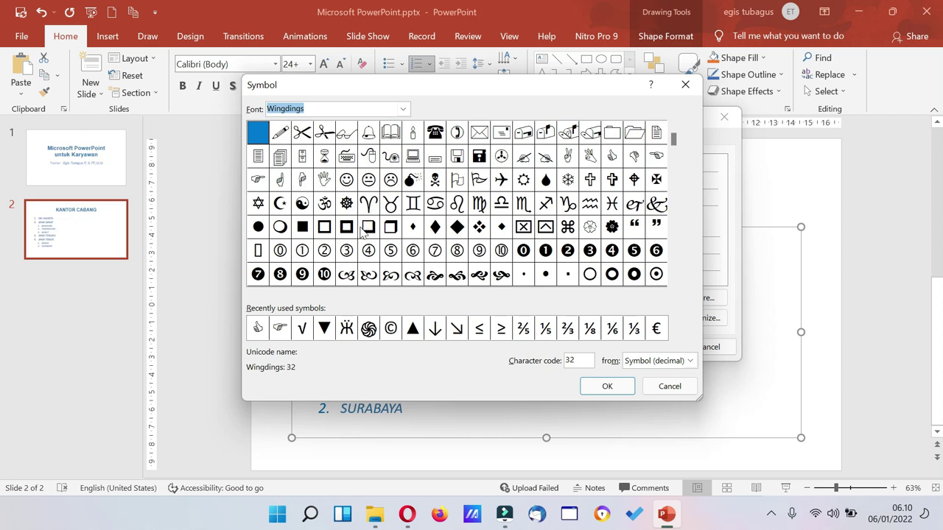
{"action": "left_click", "coordinate": [258, 182]}
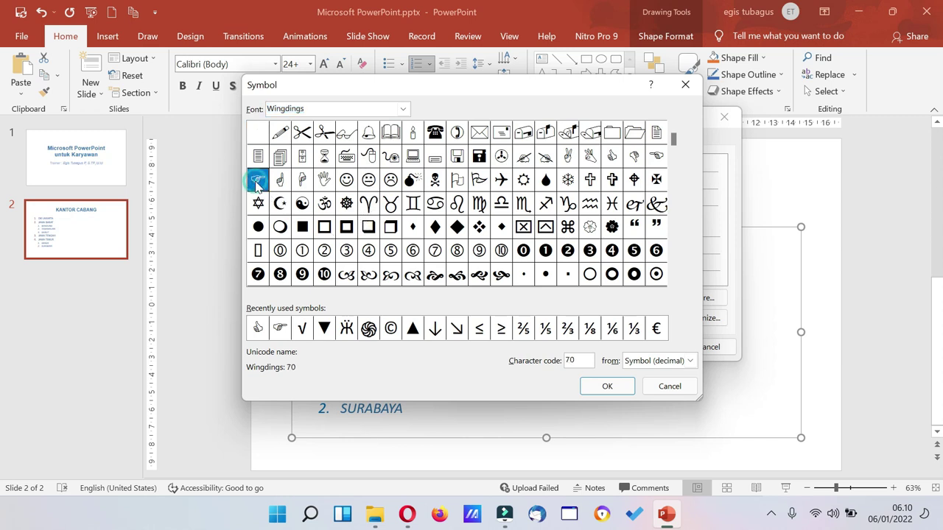
{"action": "left_click", "coordinate": [607, 386]}
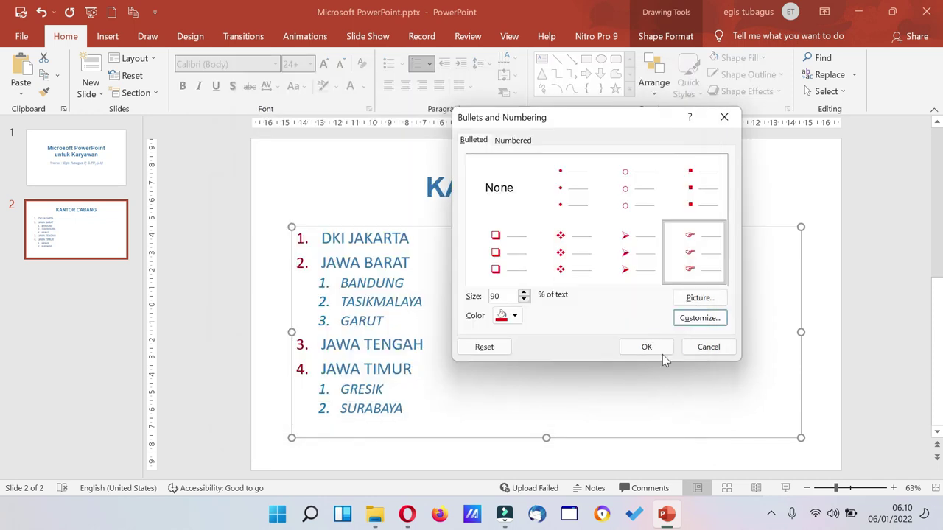
{"action": "left_click", "coordinate": [646, 347]}
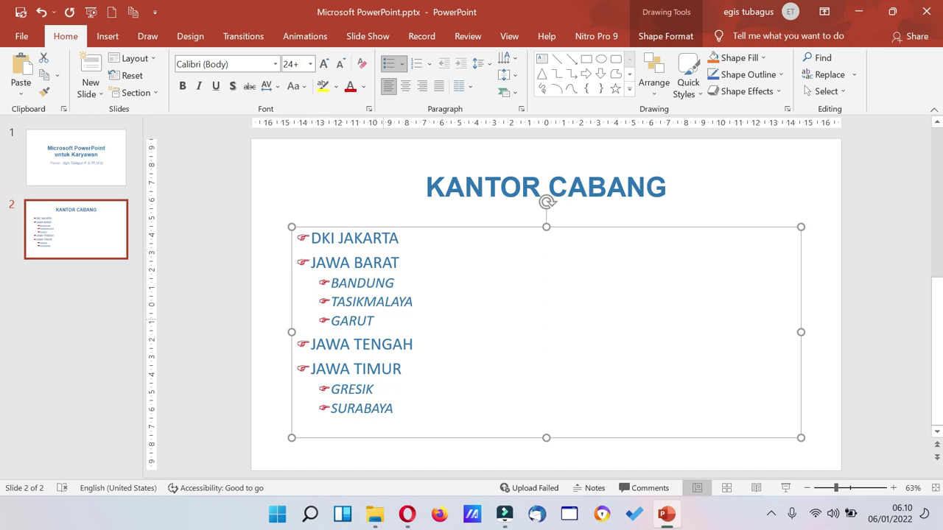
- Select the city sub-items BANDUNG–GARUT and GRESIK–SURABAYA
{"action": "left_click_drag", "start_coordinate": [383, 320], "coordinate": [331, 282]}
{"action": "left_click", "coordinate": [402, 320]}
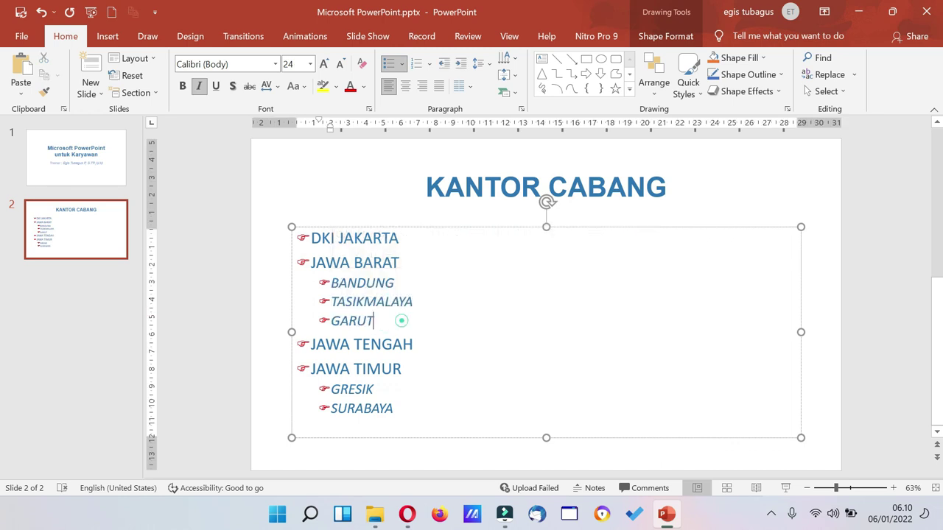
{"action": "left_click_drag", "start_coordinate": [377, 322], "coordinate": [336, 292]}
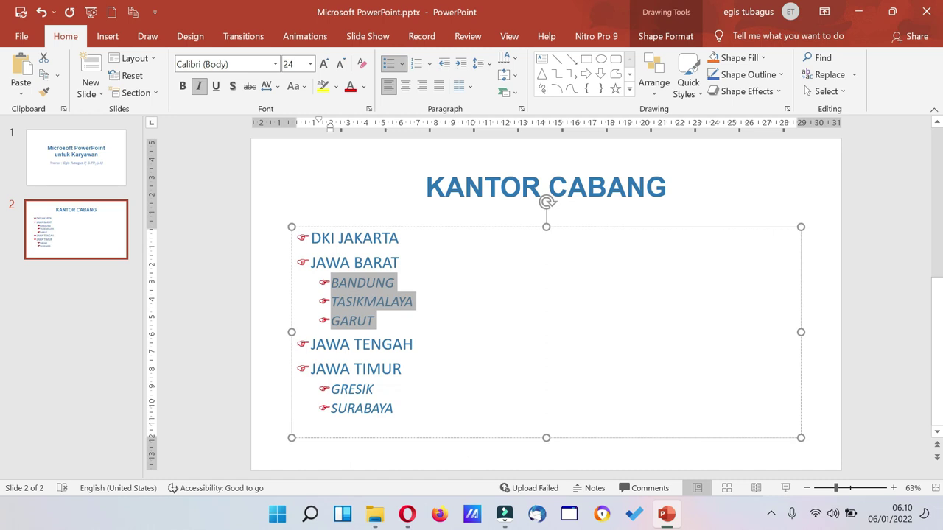
{"action": "left_click_drag", "start_coordinate": [396, 409], "coordinate": [332, 389]}
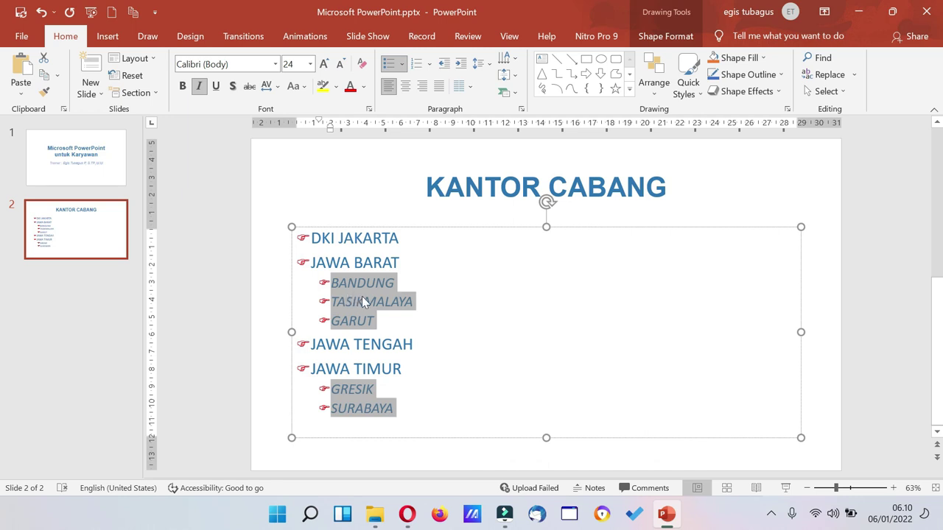
- Bring up the Symbol chooser from Bullets and Numbering for the cities' custom bullet
{"action": "left_click", "coordinate": [403, 66]}
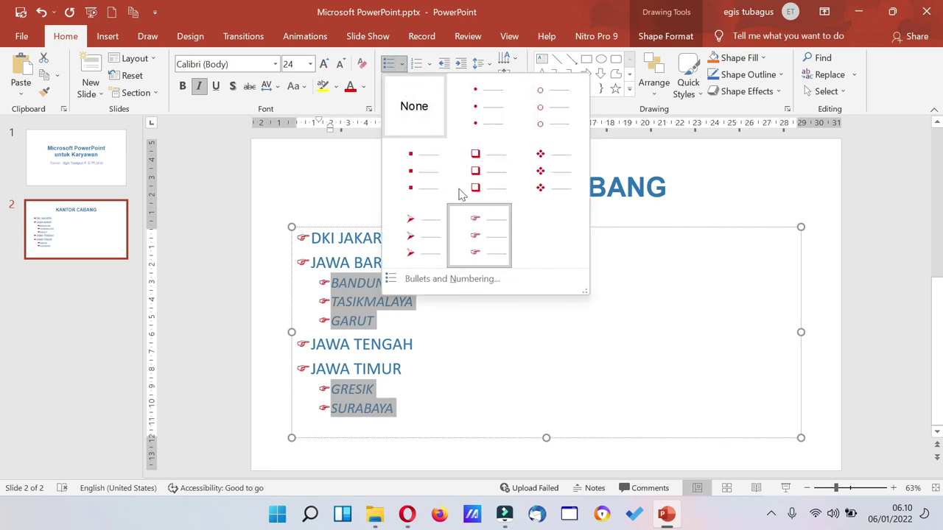
{"action": "left_click", "coordinate": [469, 281]}
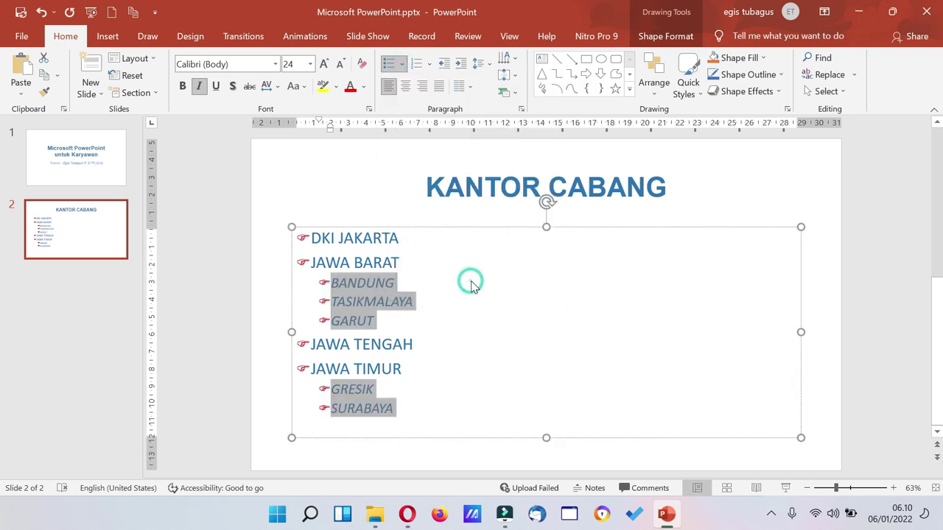
{"action": "left_click", "coordinate": [564, 331]}
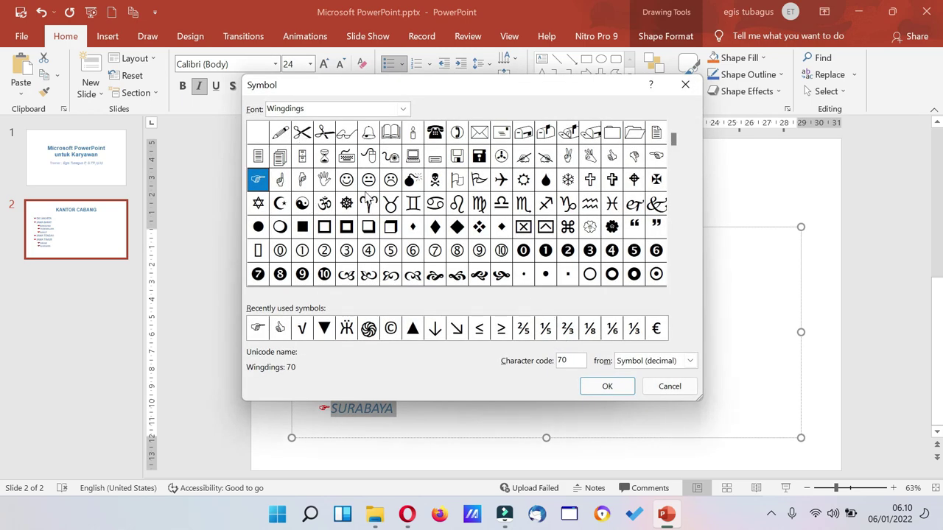
- Give the selected cities a light gold Wingdings pen bullet
{"action": "left_click", "coordinate": [523, 157]}
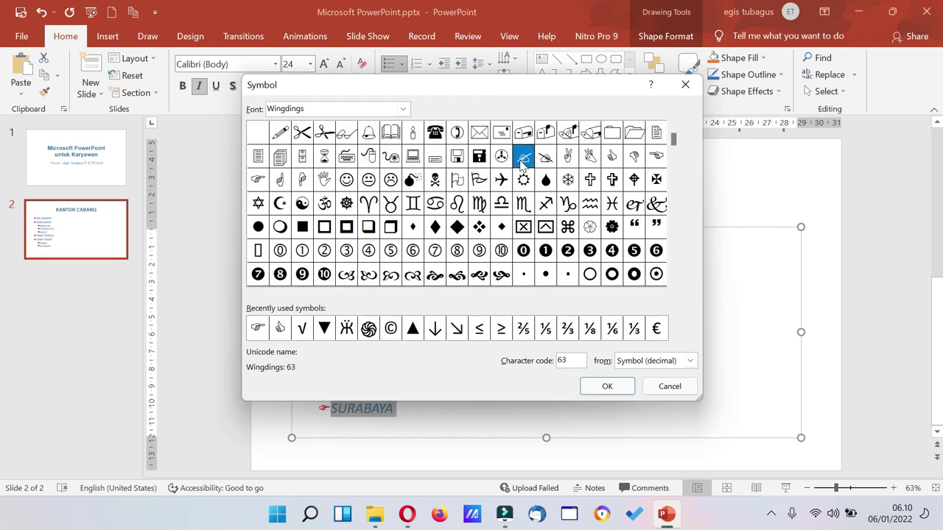
{"action": "left_click", "coordinate": [598, 389]}
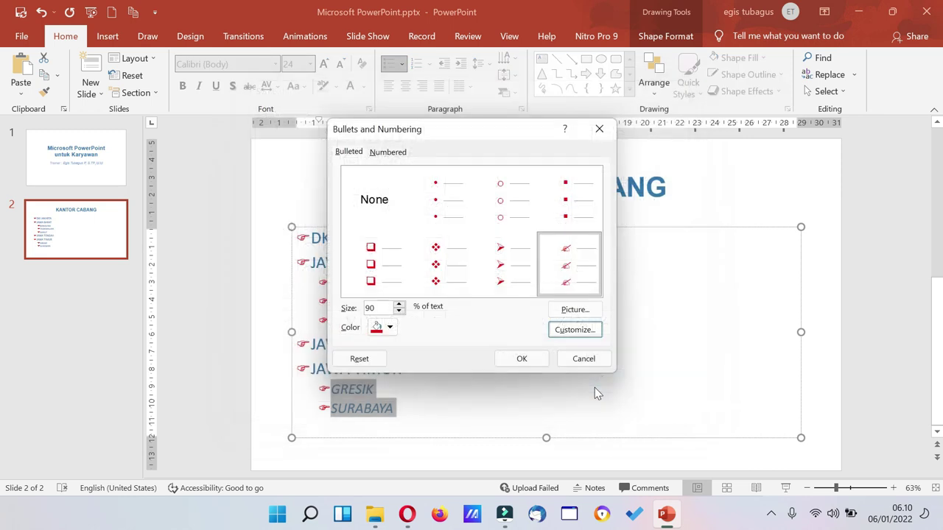
{"action": "left_click", "coordinate": [389, 328]}
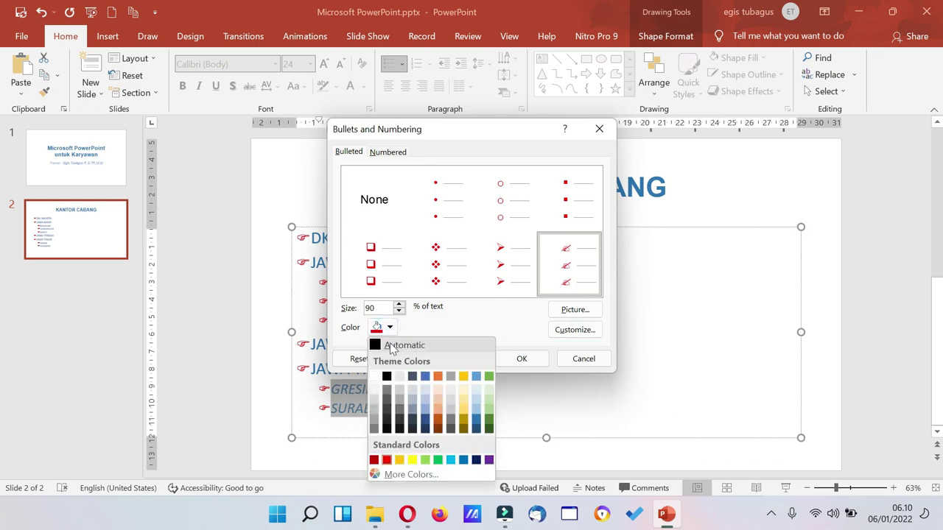
{"action": "left_click", "coordinate": [464, 417]}
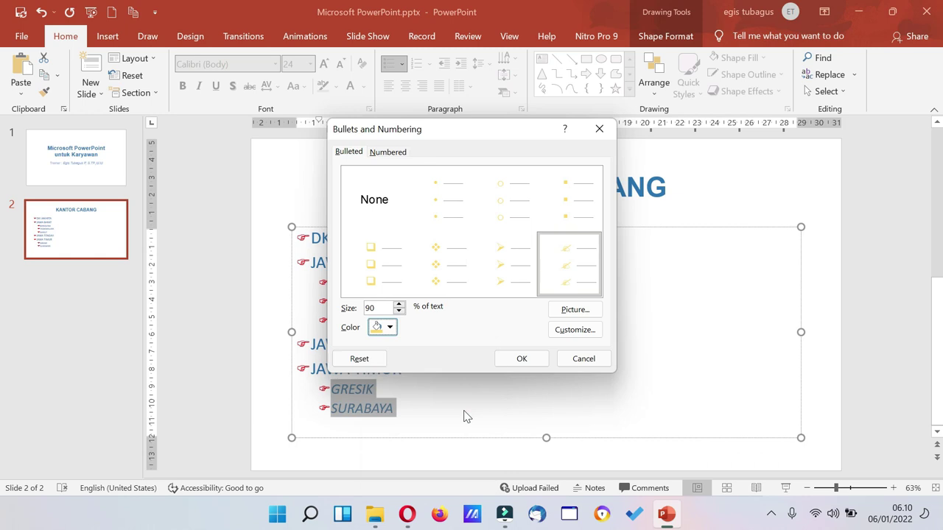
{"action": "left_click", "coordinate": [522, 359]}
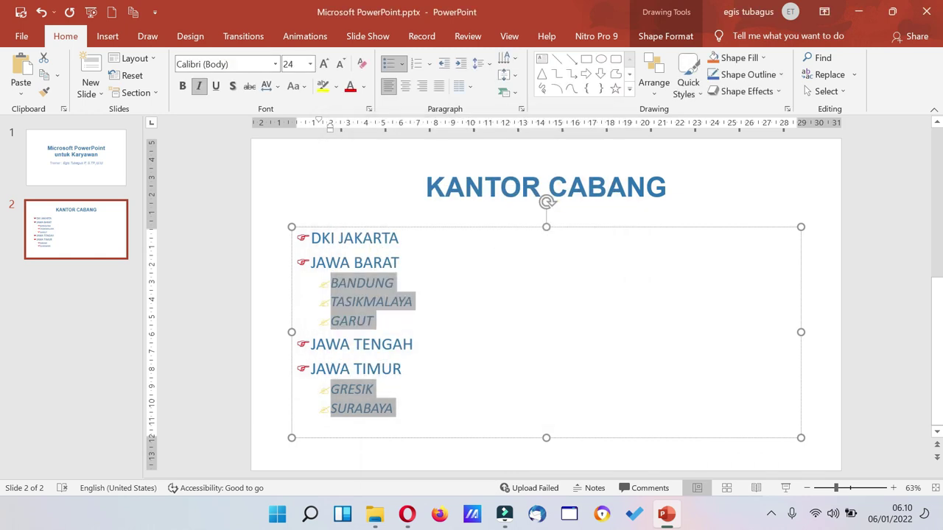
- Deselect the cities by clicking into JAWA TENGAH, then show the Numbering gallery
{"action": "left_click", "coordinate": [413, 344]}
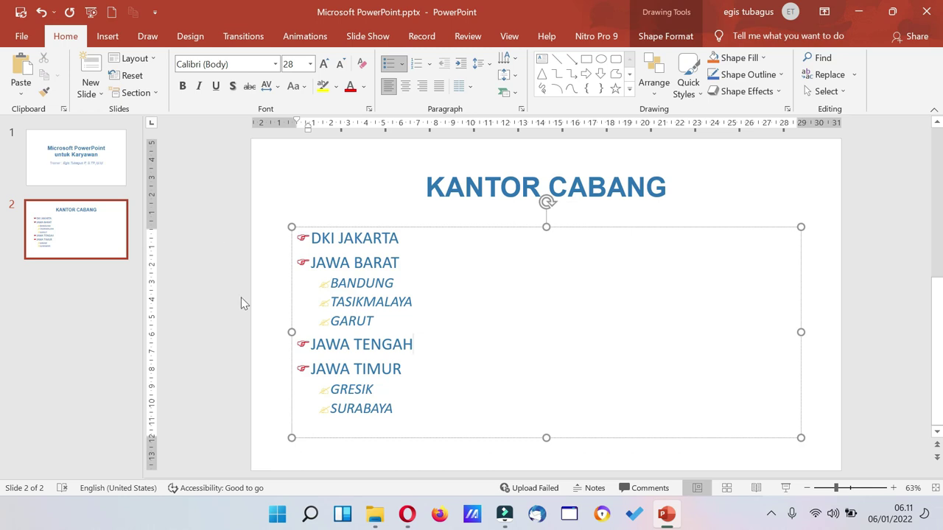
{"action": "left_click", "coordinate": [402, 71]}
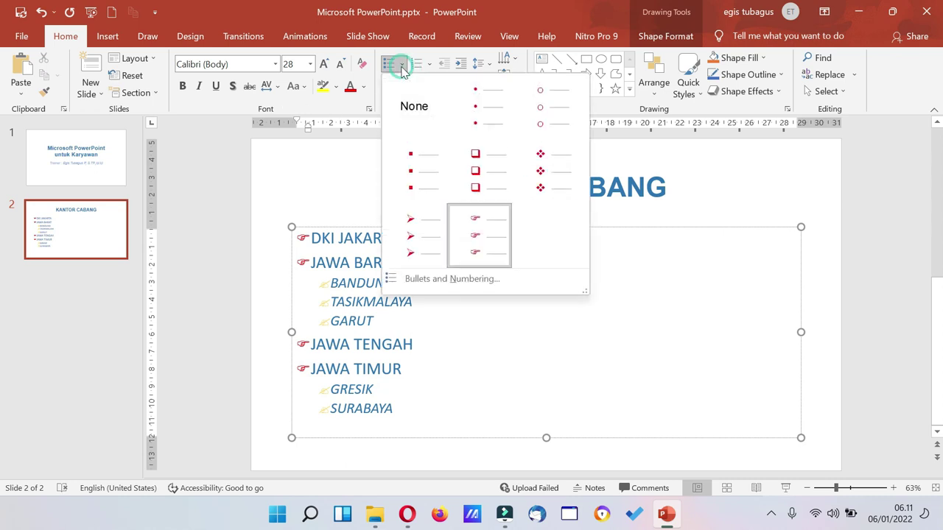
{"action": "left_click", "coordinate": [429, 67]}
{"action": "left_click", "coordinate": [429, 67]}
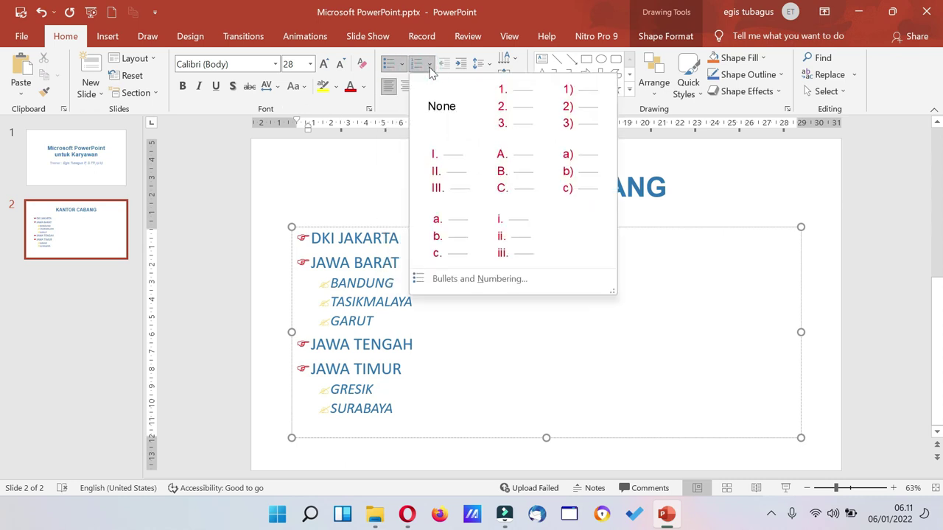